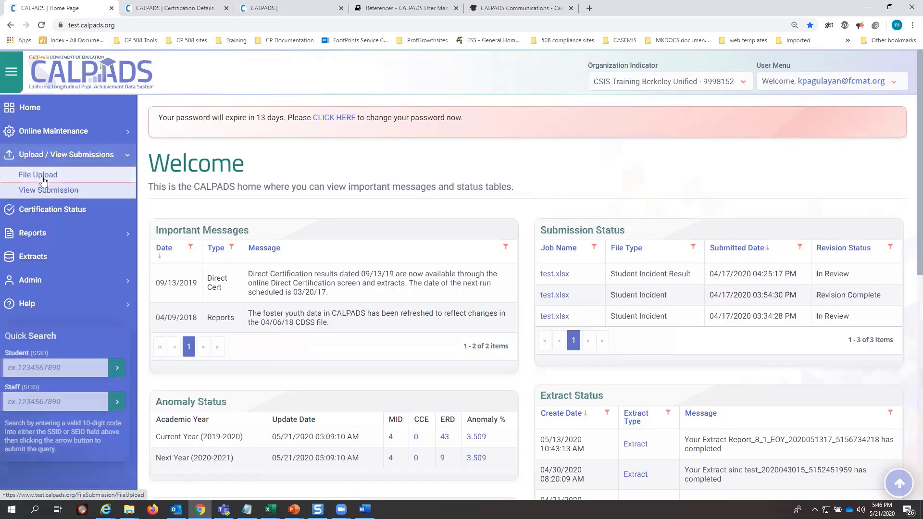
- Start a file upload with file type Student Career Technical Education-SCTE and job name "test"
left_click(43, 176)
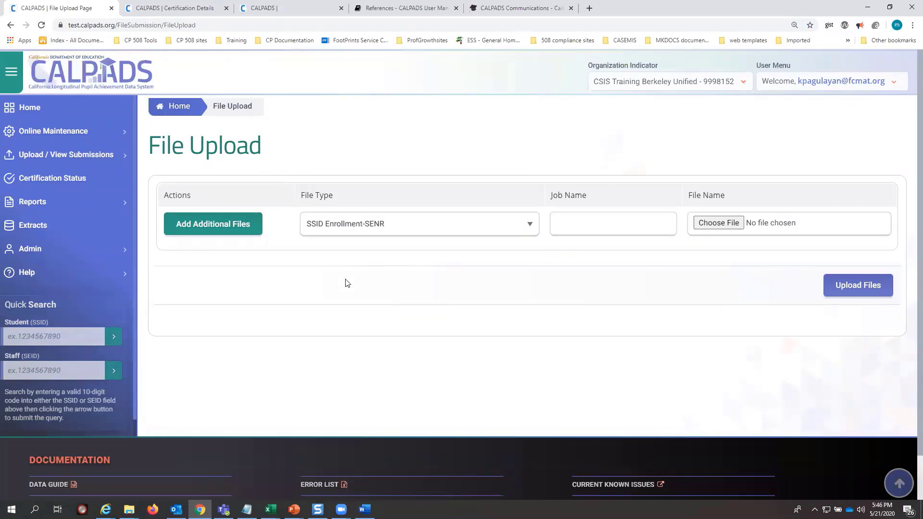
left_click(368, 227)
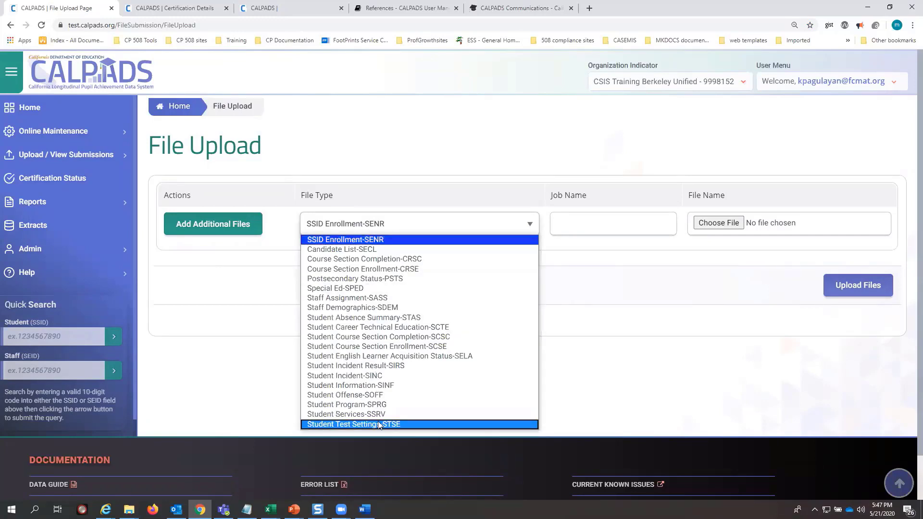
left_click(375, 326)
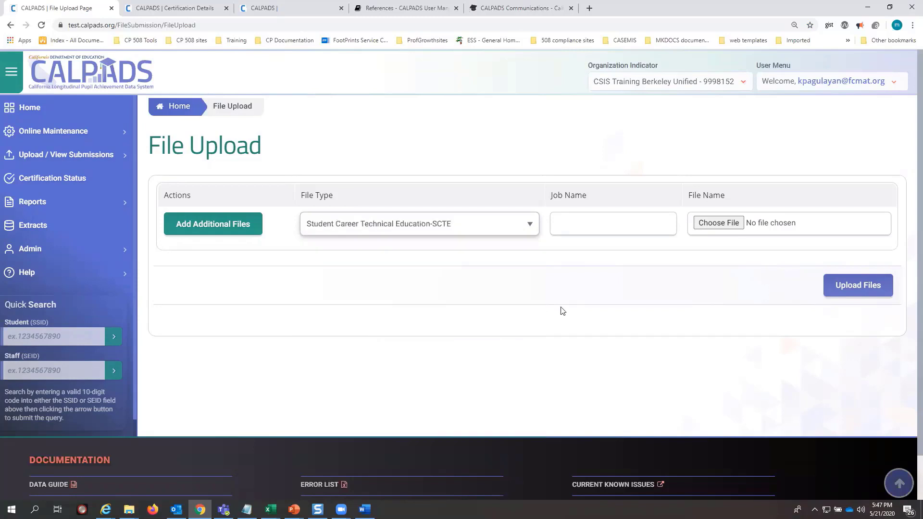
left_click(579, 225)
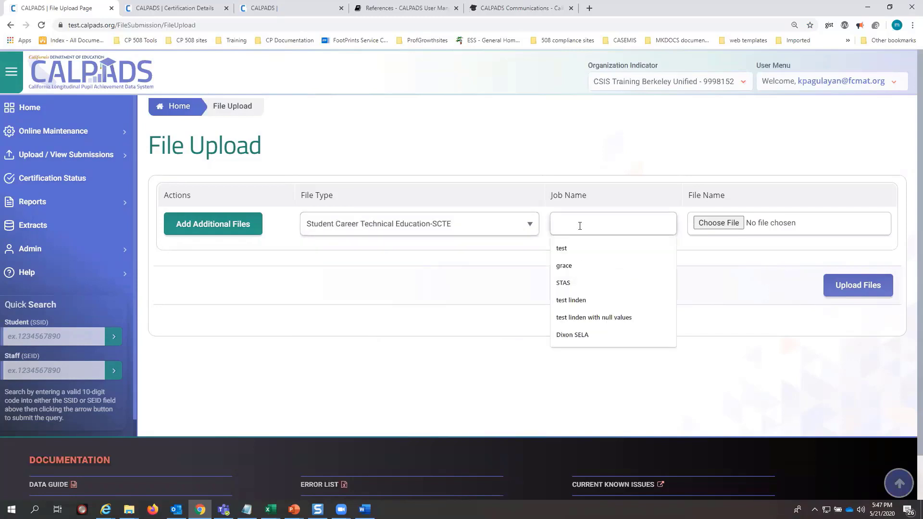
type("test")
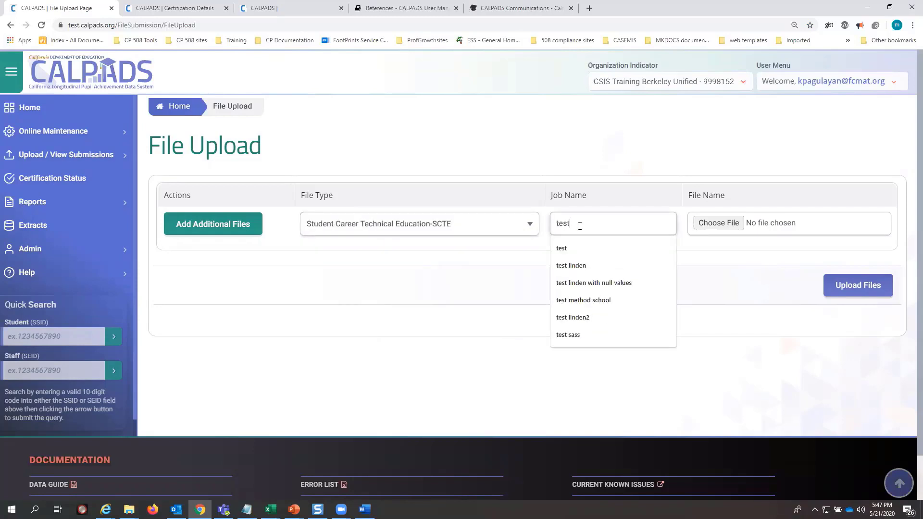
left_click(801, 318)
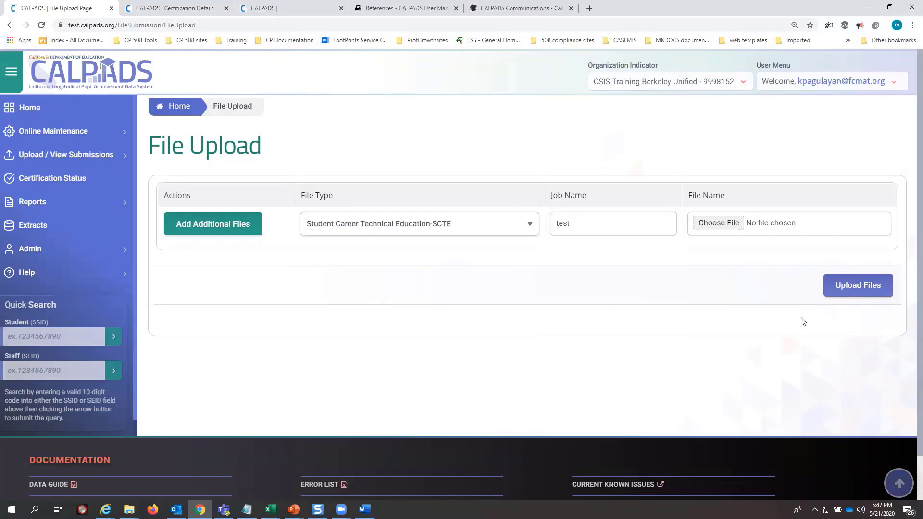
- Attach SCTE Test.xlsx from the SCTE Data Pop folder and upload it
left_click(721, 223)
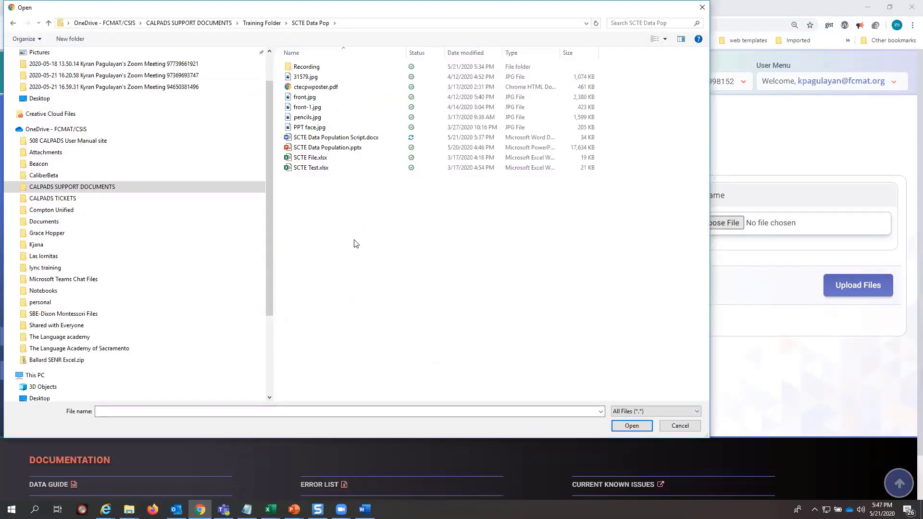
left_click(321, 168)
left_click(623, 426)
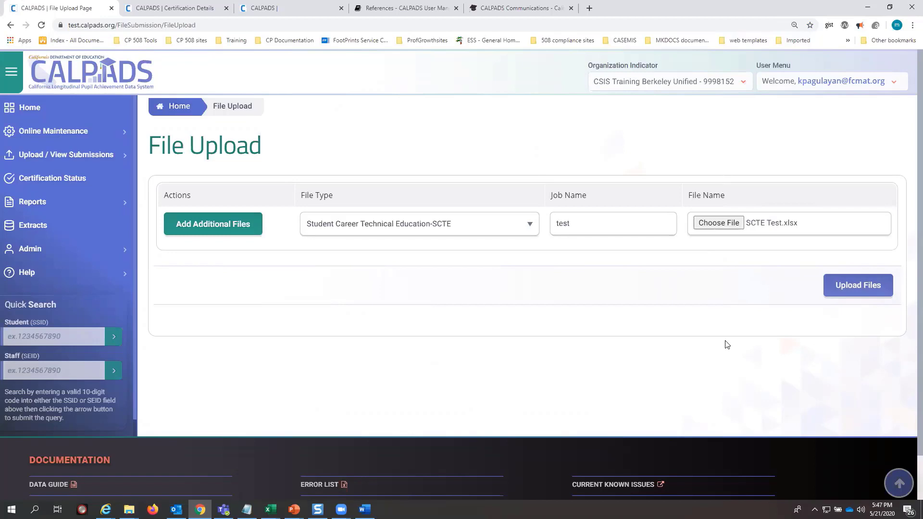
left_click(841, 289)
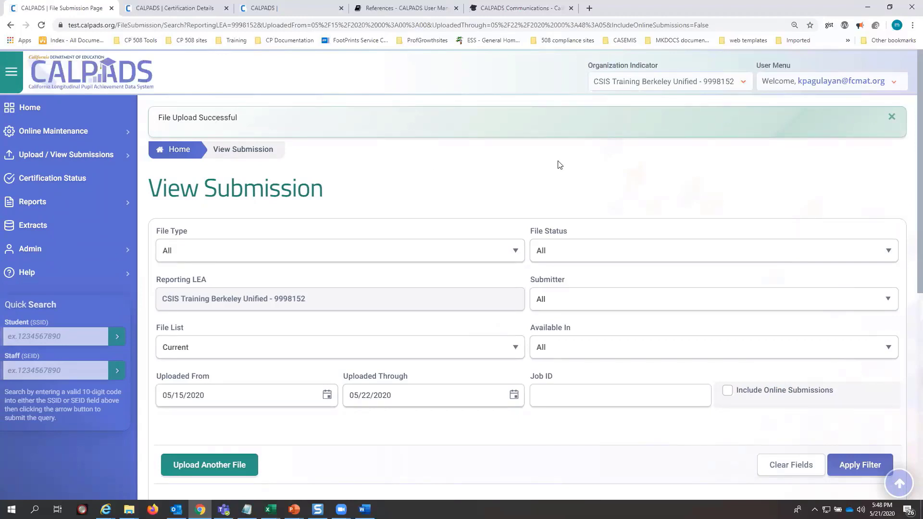
- Refresh the submission results to check the processing status of the uploaded test.xlsx job
scroll(391, 144, "down", 2)
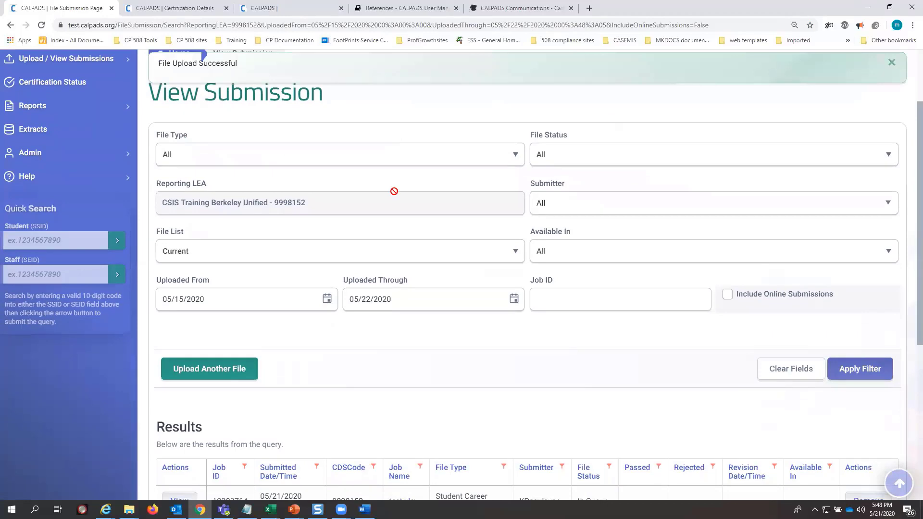
scroll(398, 212, "down", 3)
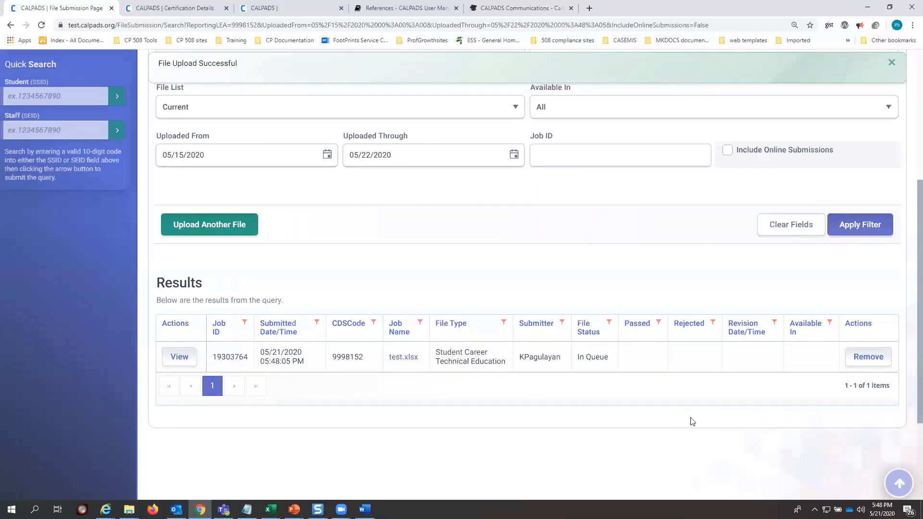
left_click(860, 231)
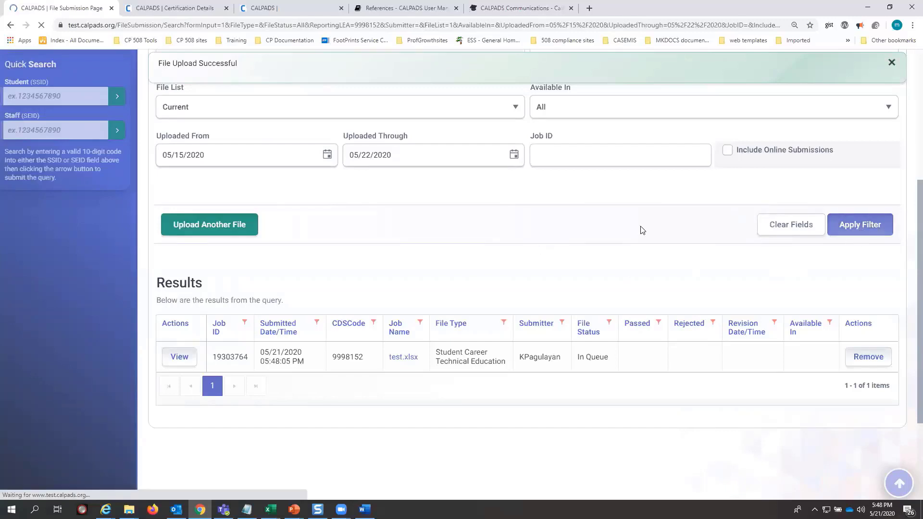
scroll(430, 186, "down", 2)
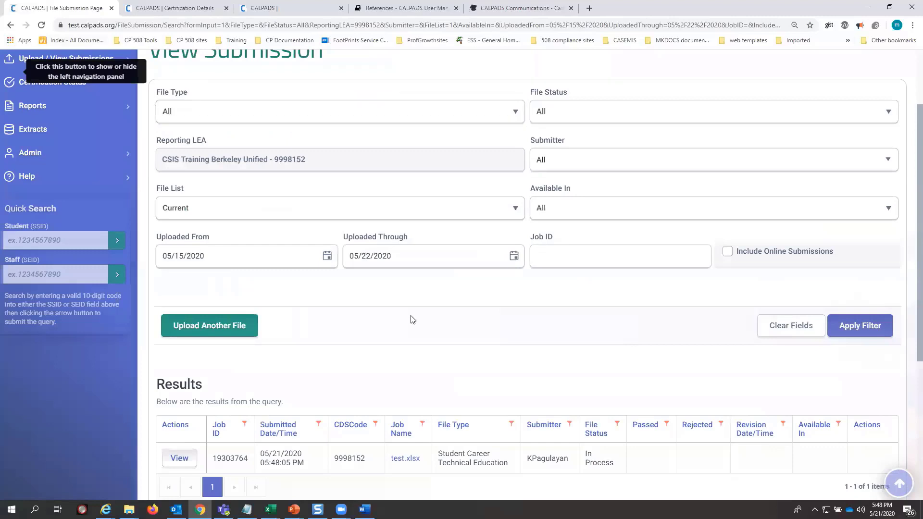
scroll(422, 338, "down", 1)
left_click(851, 281)
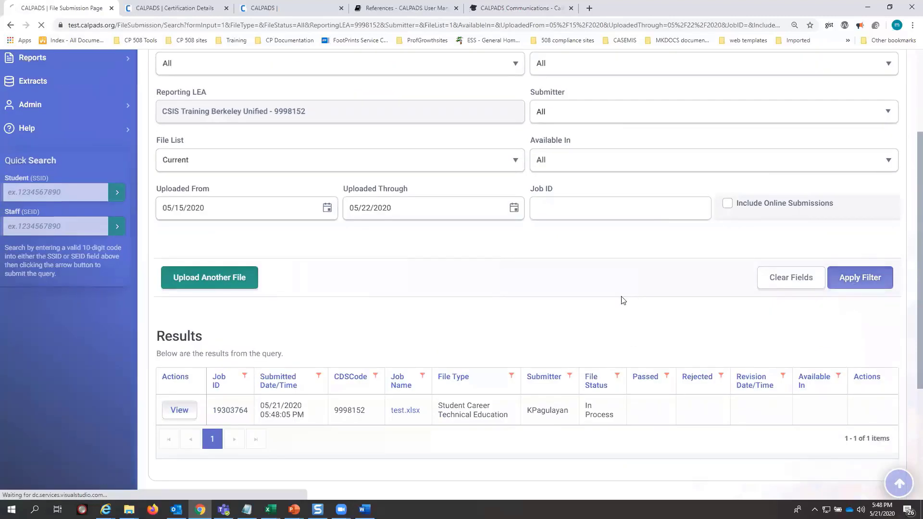
scroll(602, 423, "down", 4)
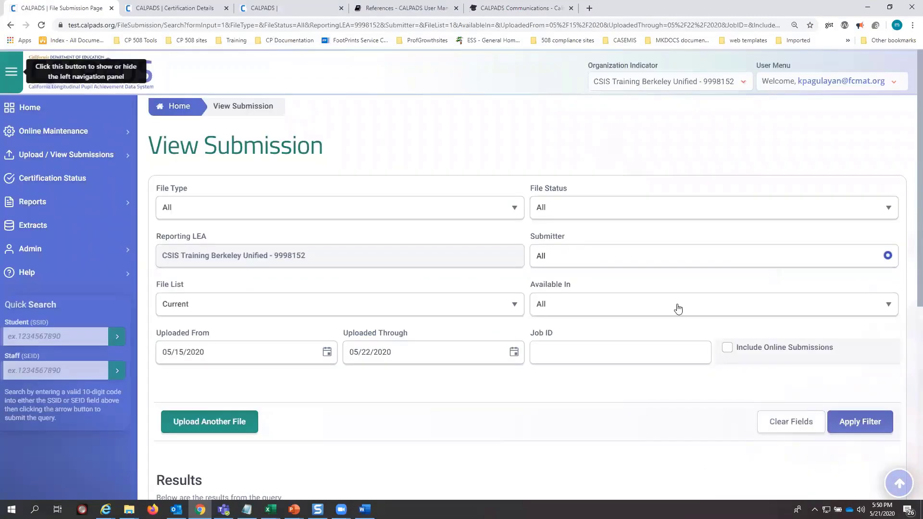
scroll(590, 453, "down", 4)
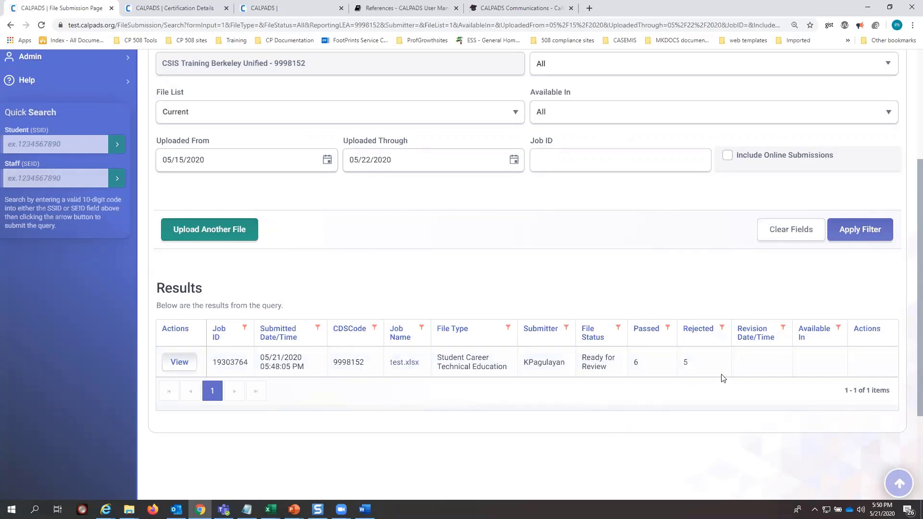
- Open the test.xlsx submission's details and examine its error summary and the list of file errors and warnings
left_click(176, 363)
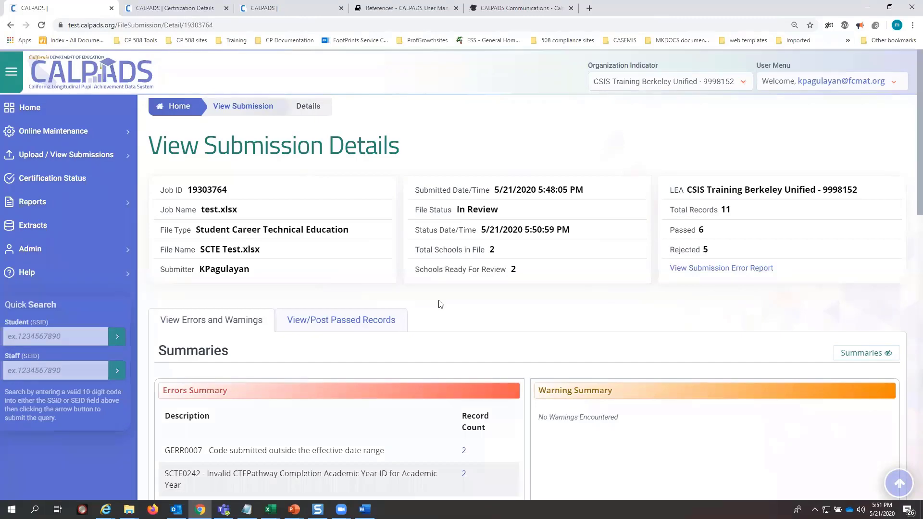
scroll(277, 358, "down", 2)
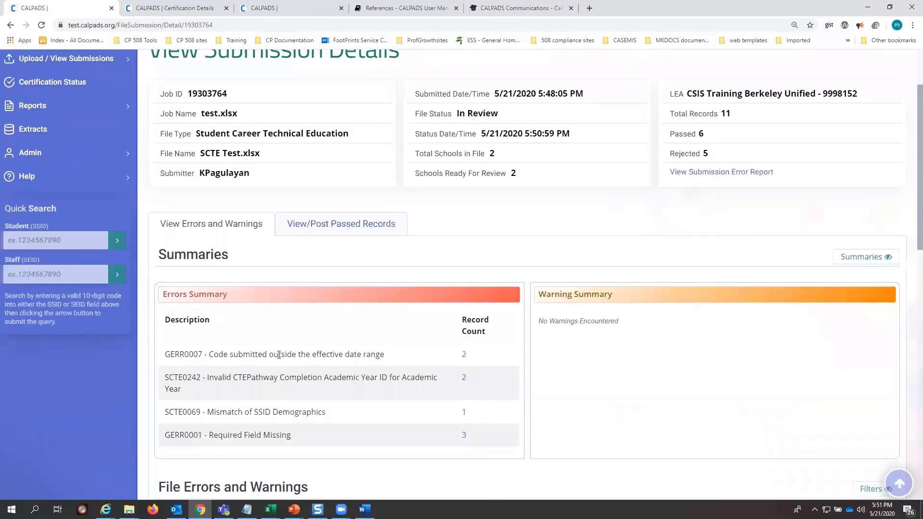
scroll(278, 354, "down", 2)
scroll(245, 278, "up", 2)
scroll(257, 269, "down", 3)
scroll(257, 264, "down", 2)
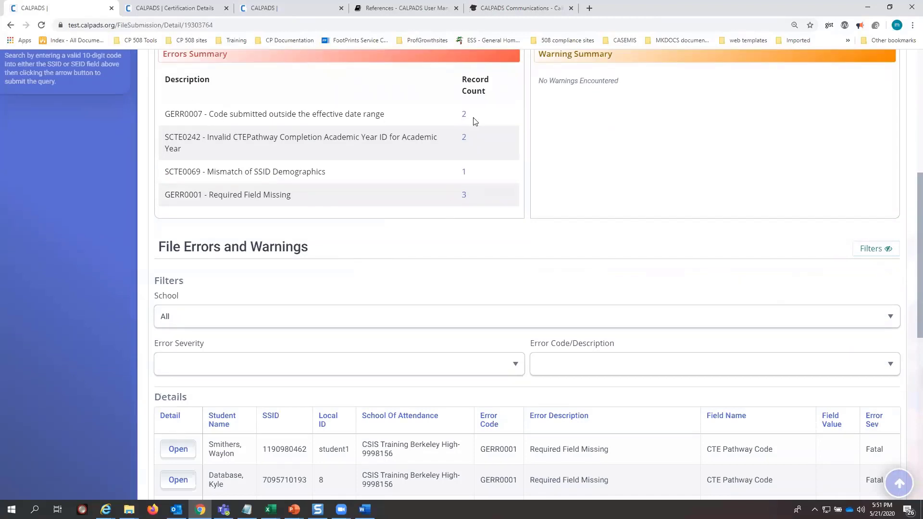
scroll(659, 230, "up", 1)
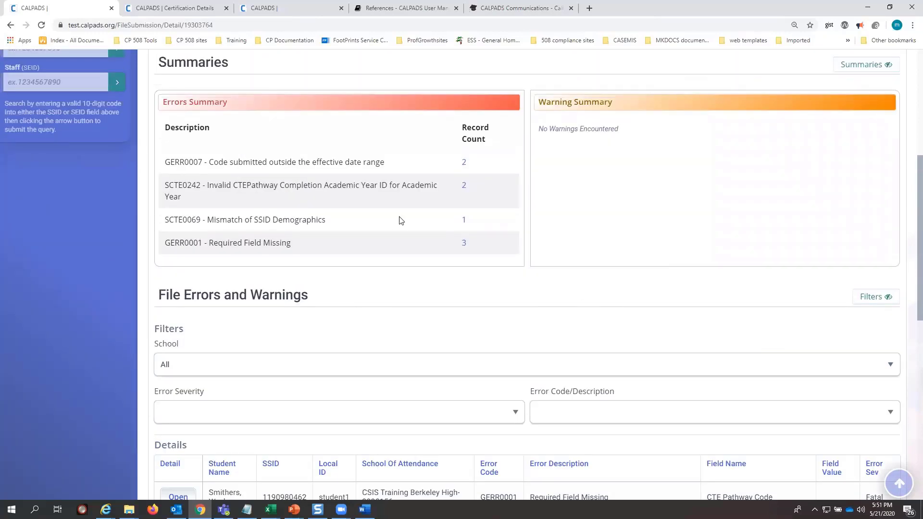
scroll(399, 220, "down", 3)
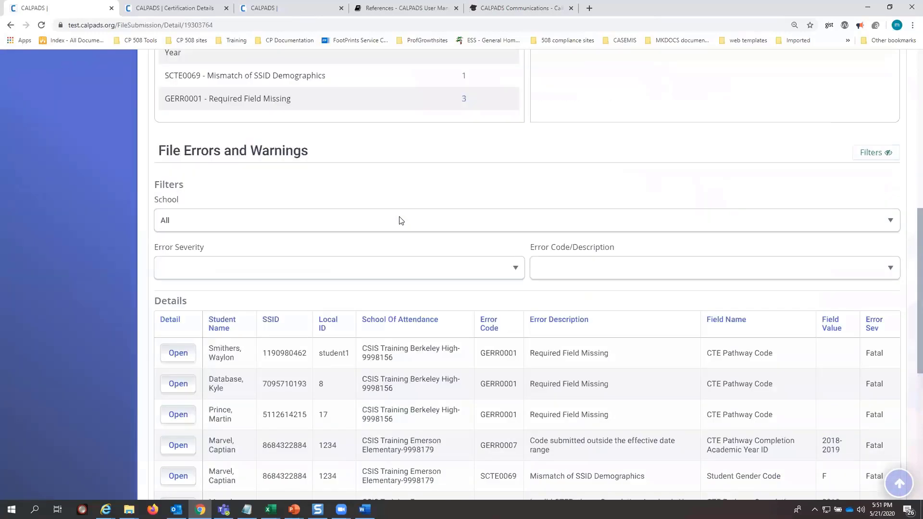
scroll(398, 222, "up", 3)
scroll(394, 236, "down", 4)
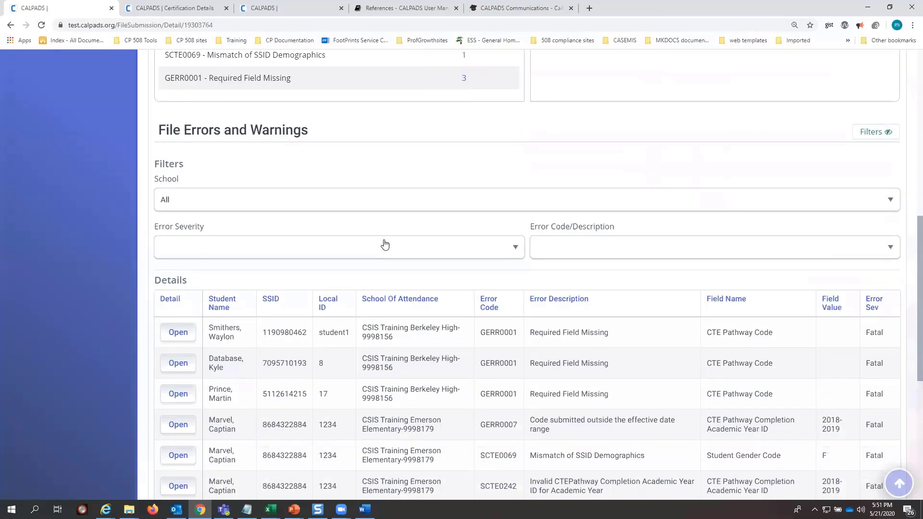
scroll(384, 245, "down", 4)
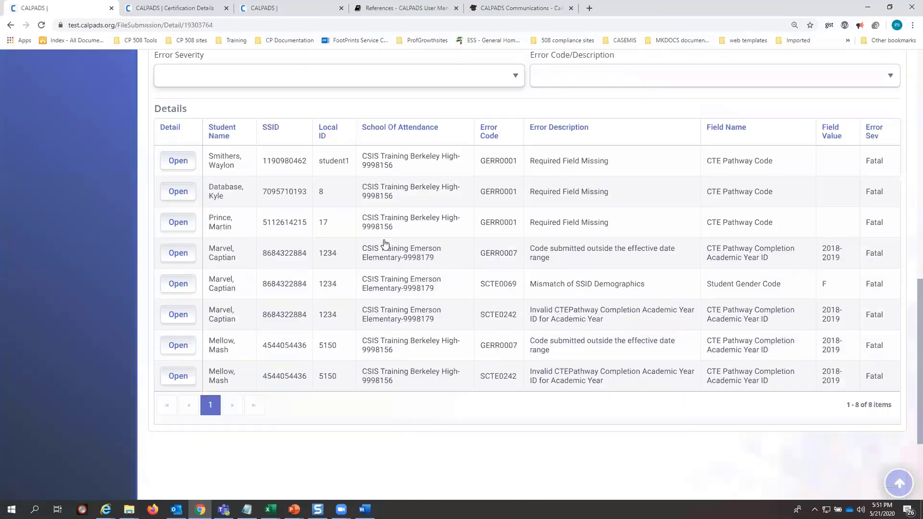
- View the SCTE record detail for the first error in the details list, and close it
left_click(183, 166)
scroll(414, 222, "down", 1)
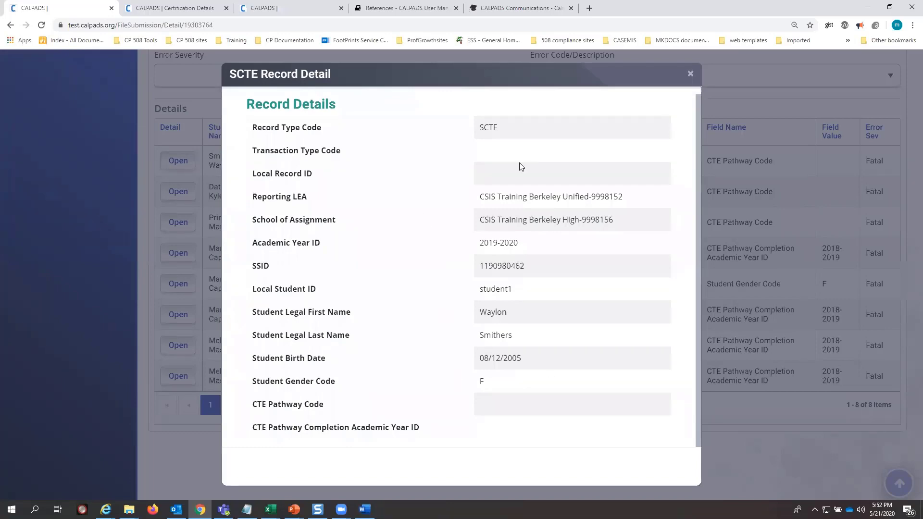
left_click(690, 73)
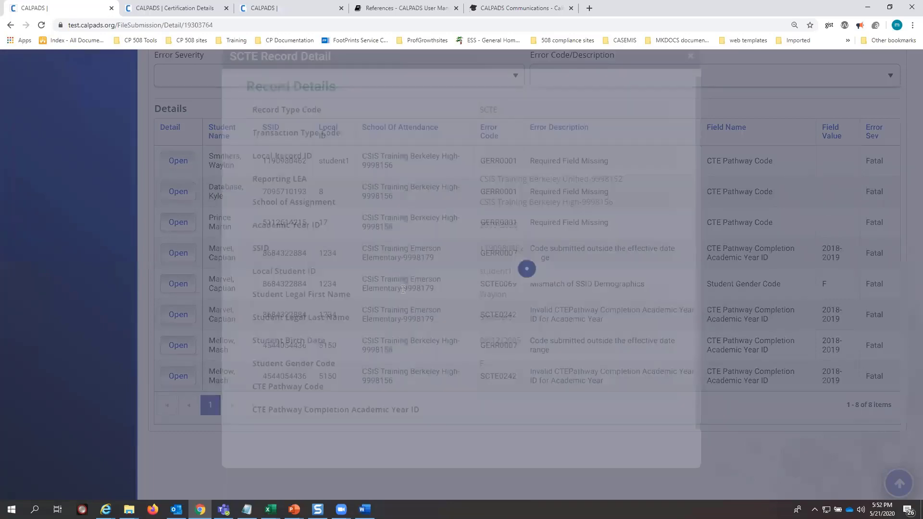
- Review the submission's passed records, including the school status summary and the record list
scroll(354, 322, "up", 4)
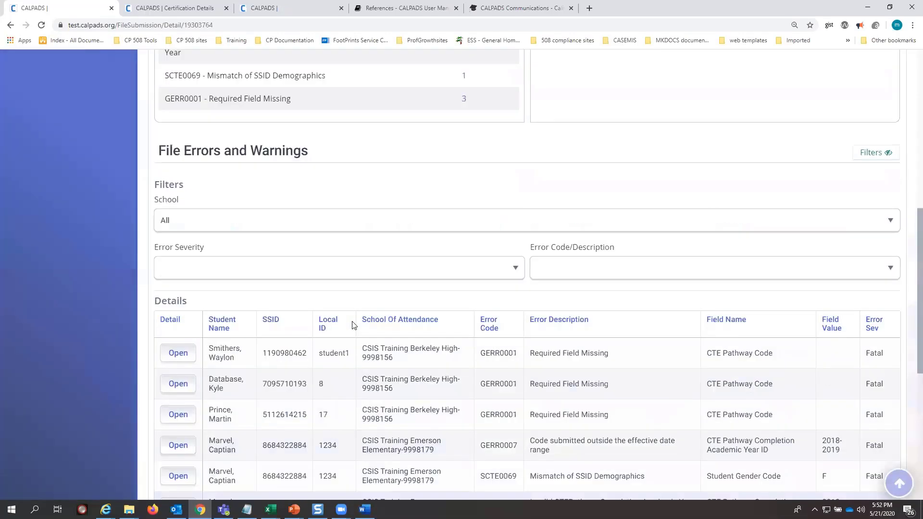
scroll(354, 325, "up", 7)
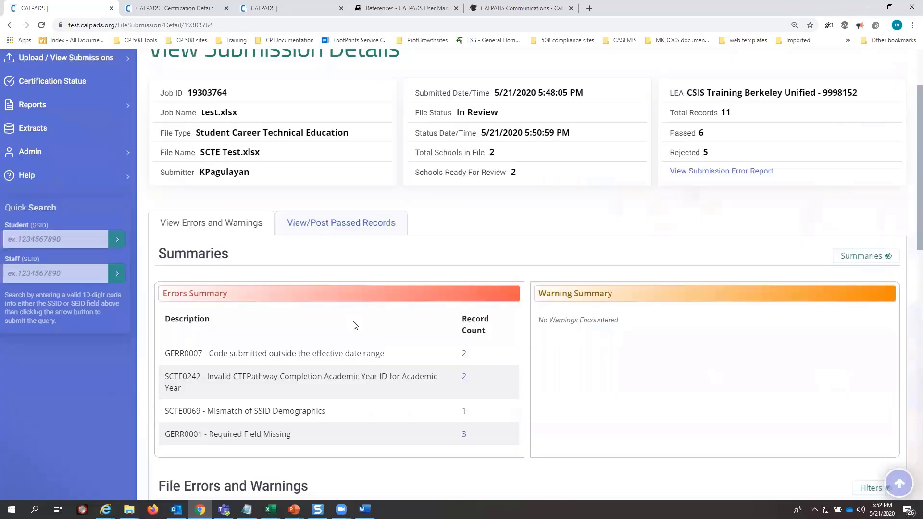
left_click(343, 228)
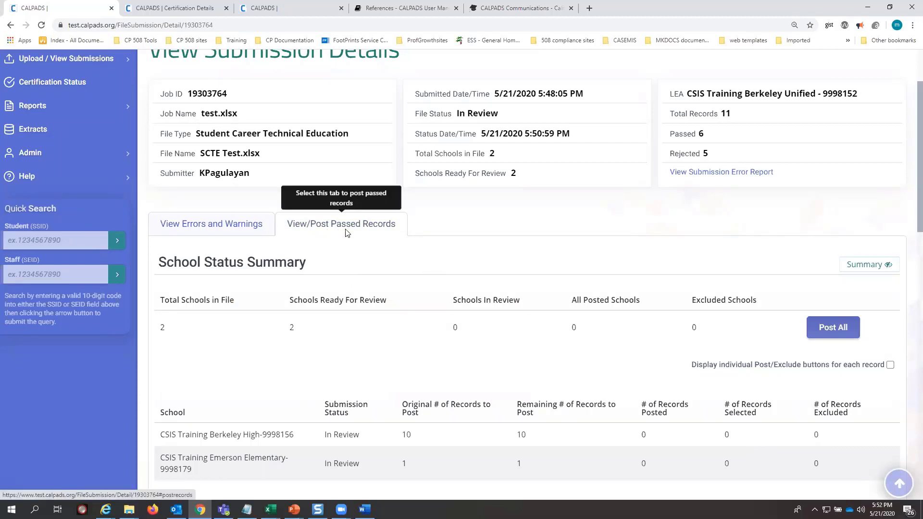
scroll(447, 274, "down", 4)
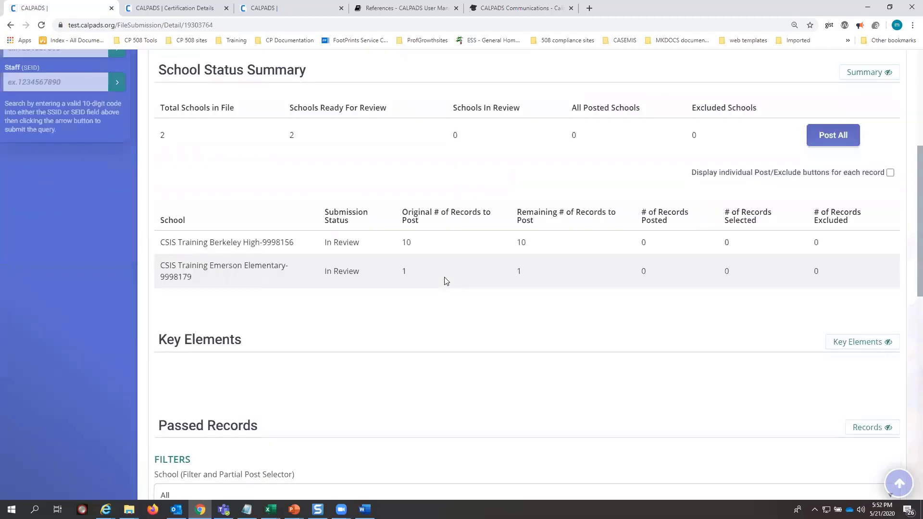
scroll(446, 282, "down", 3)
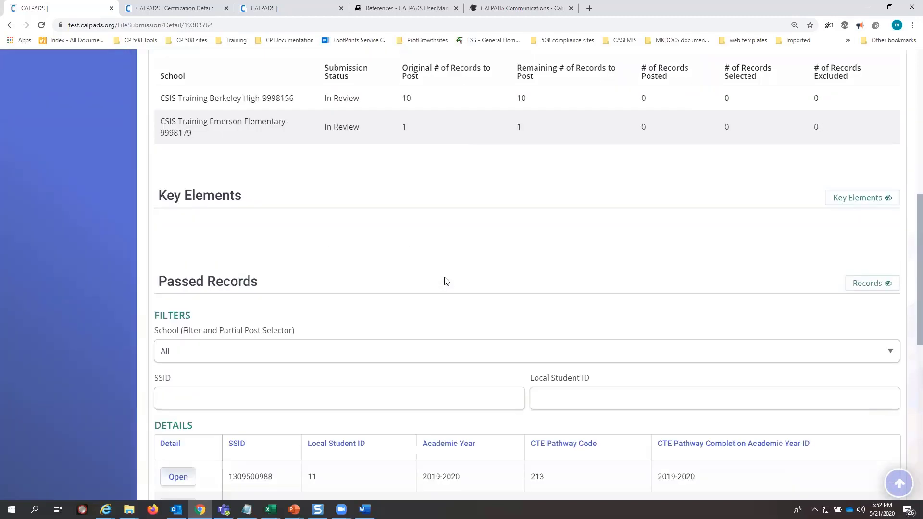
scroll(446, 281, "up", 5)
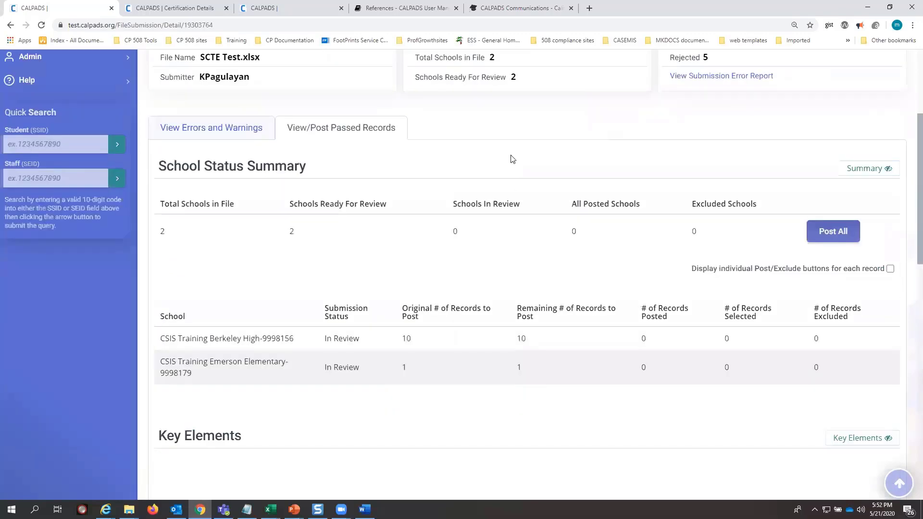
- Enable the individual Post/Exclude options for each record, and post all passed records in the submission
left_click(889, 269)
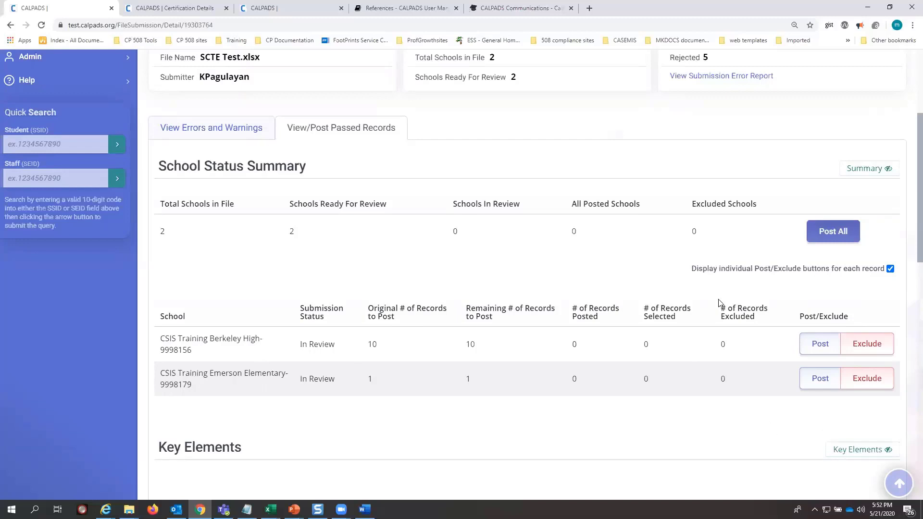
scroll(719, 302, "down", 4)
scroll(719, 302, "up", 1)
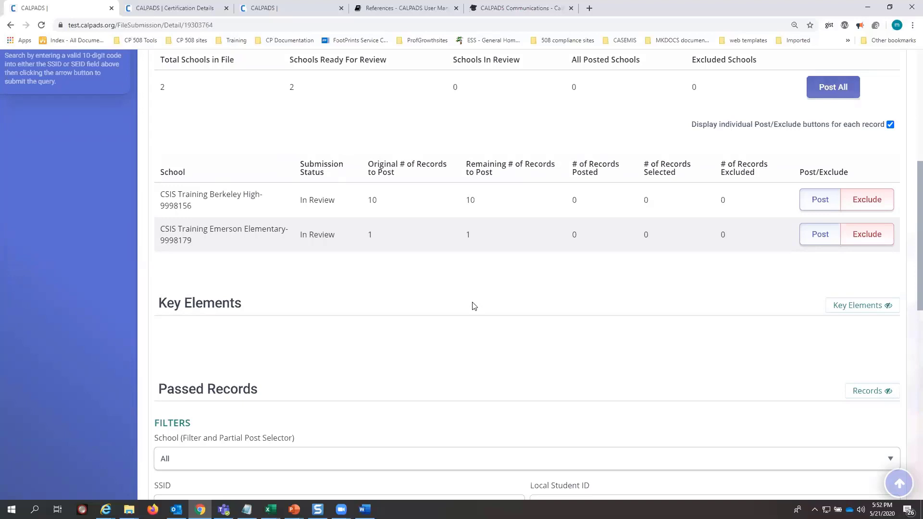
scroll(563, 288, "up", 3)
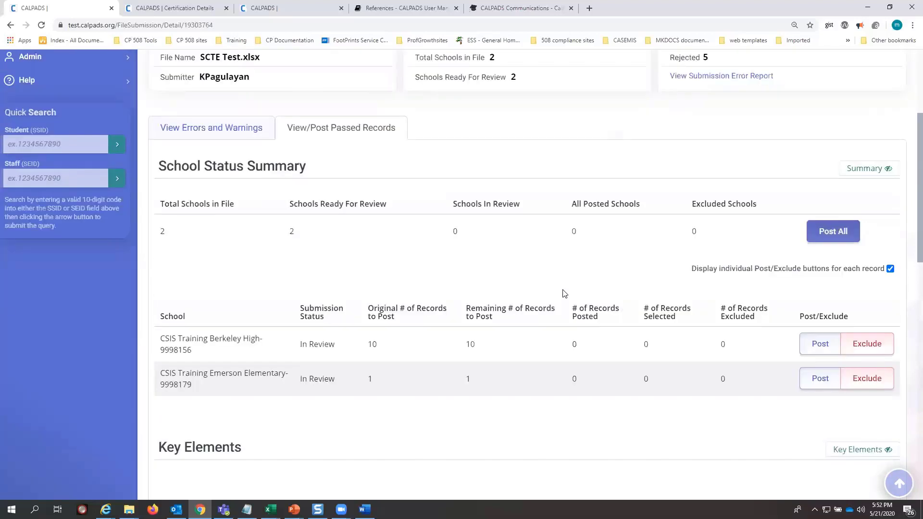
left_click(823, 238)
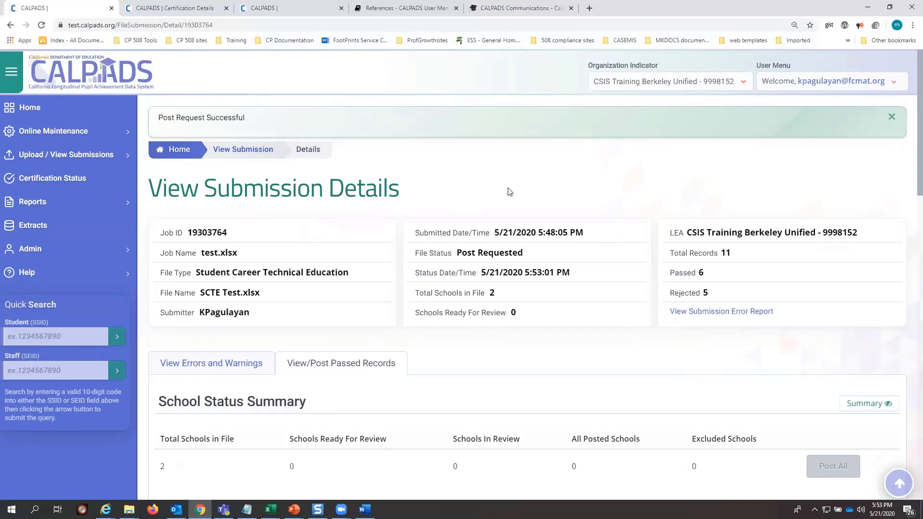
scroll(509, 191, "down", 3)
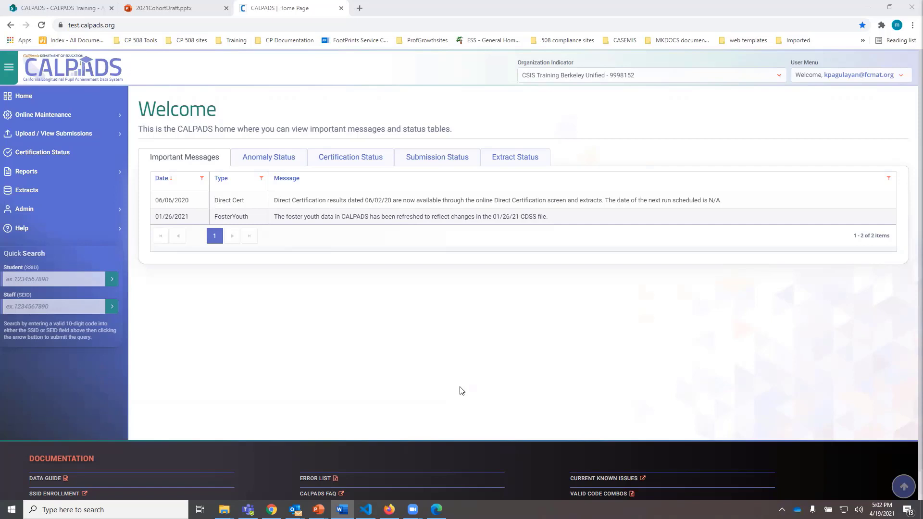
left_click(322, 363)
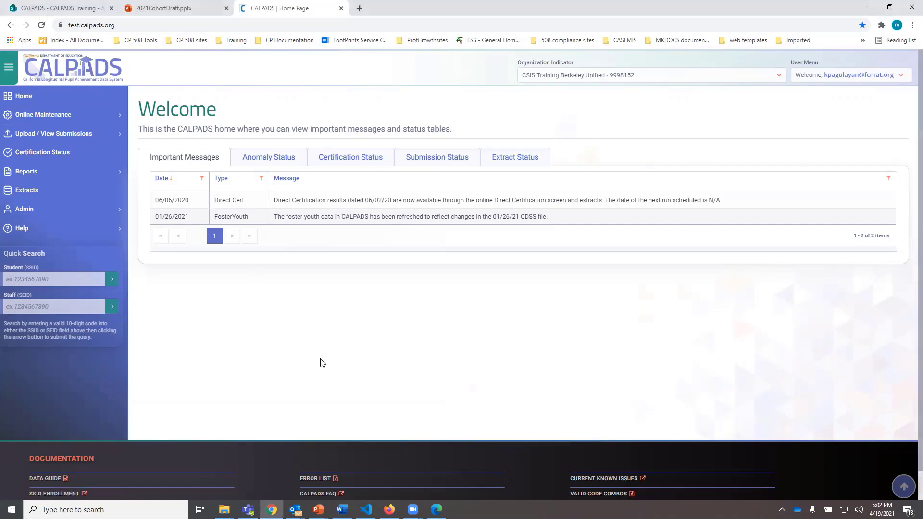
- Open the online maintenance page for student data and search by the third suggested SSID
left_click(52, 116)
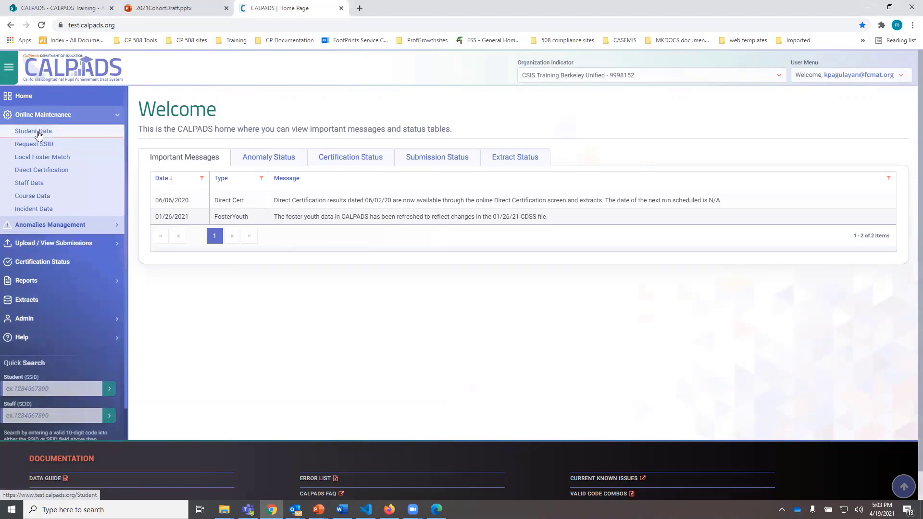
left_click(39, 133)
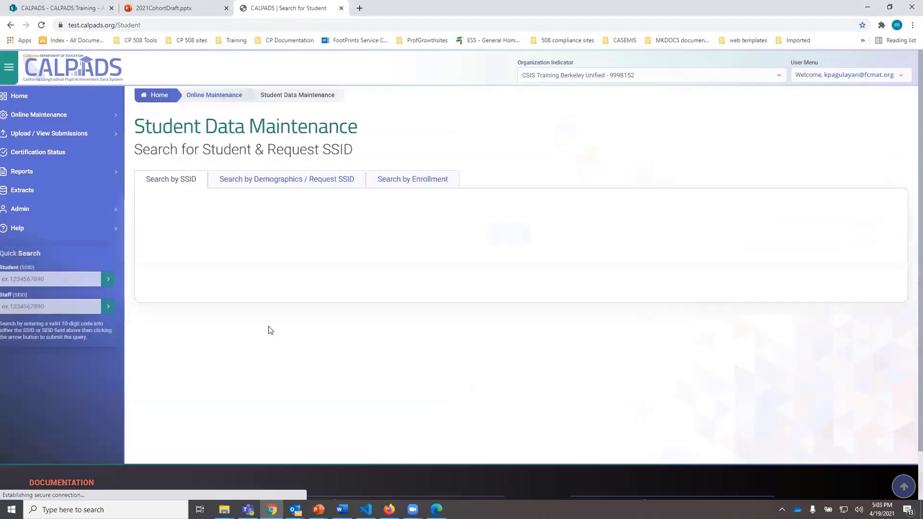
left_click(248, 233)
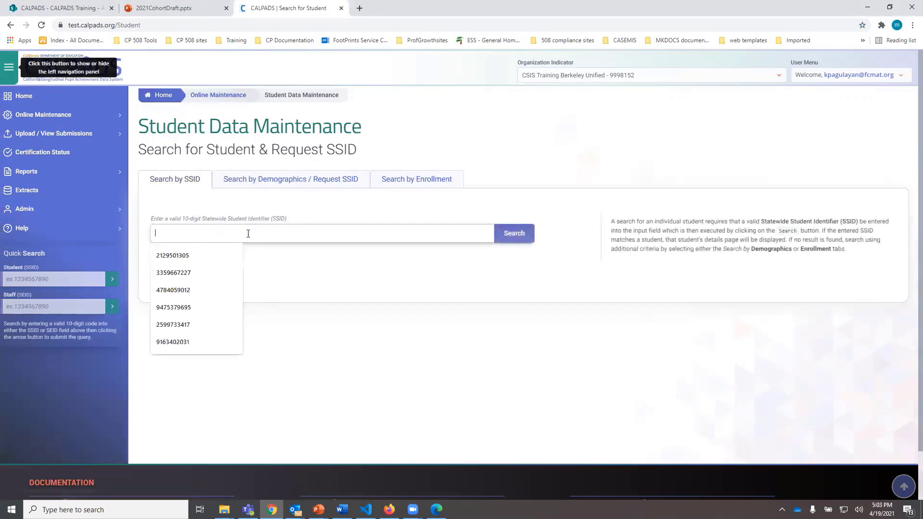
left_click(211, 290)
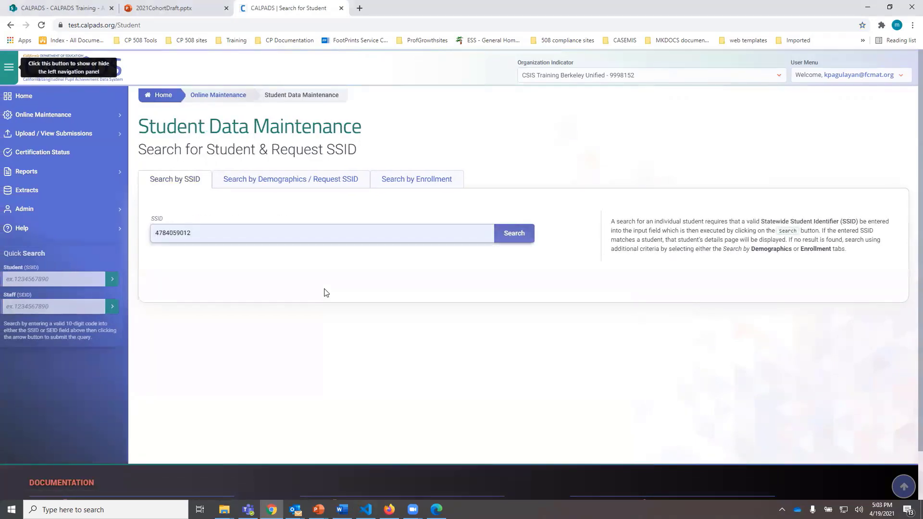
left_click(524, 234)
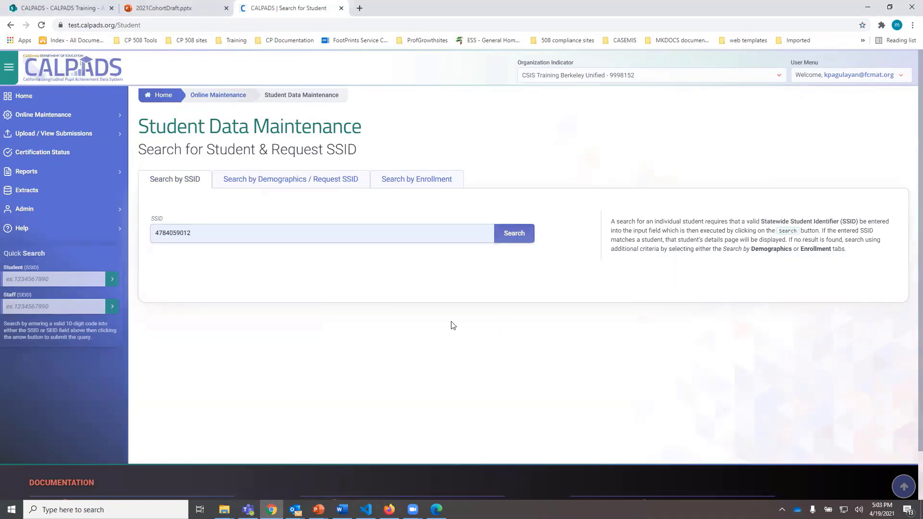
- Copy the student's SSID into the student Quick Search, and run the search to open the Student Detail page
left_click(183, 237)
double_click(182, 235)
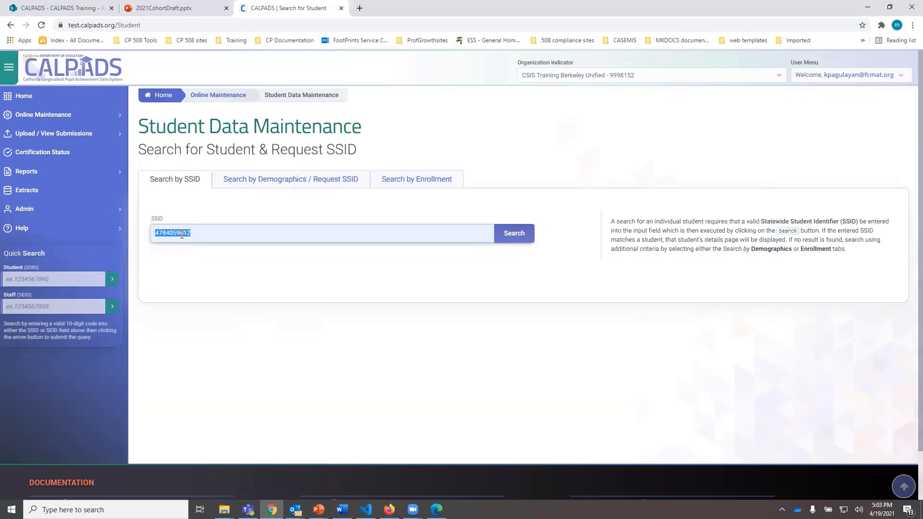
right_click(182, 235)
left_click(200, 235)
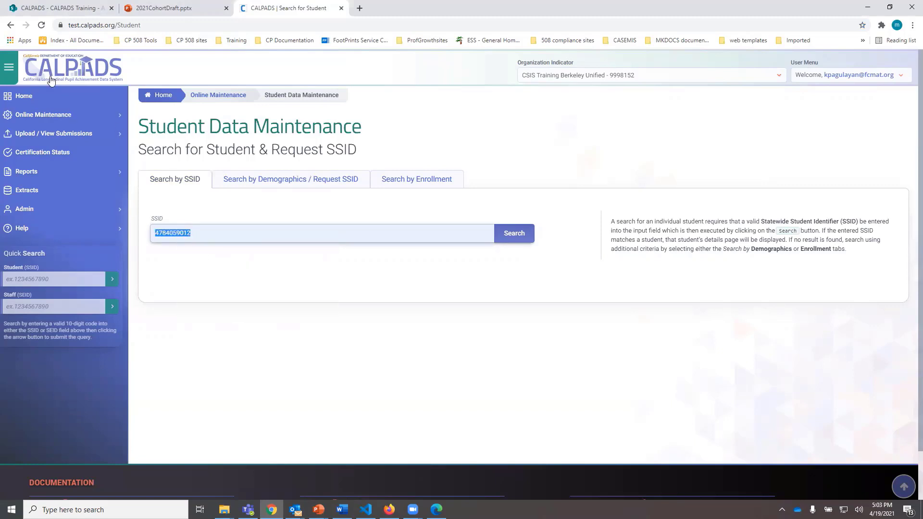
left_click(27, 278)
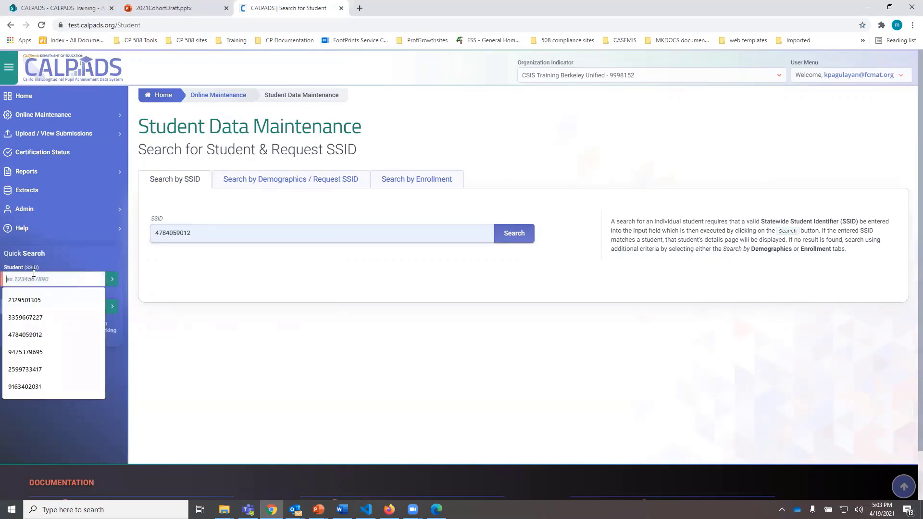
right_click(36, 278)
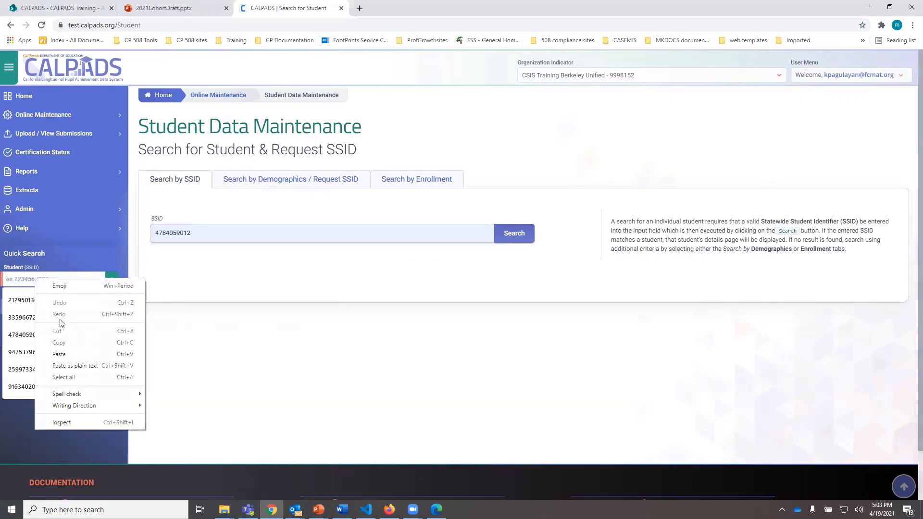
left_click(69, 356)
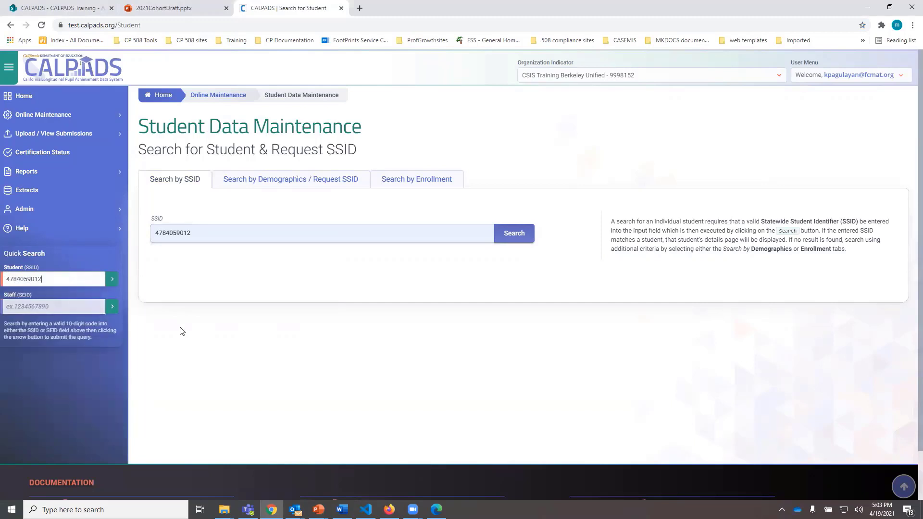
left_click(112, 279)
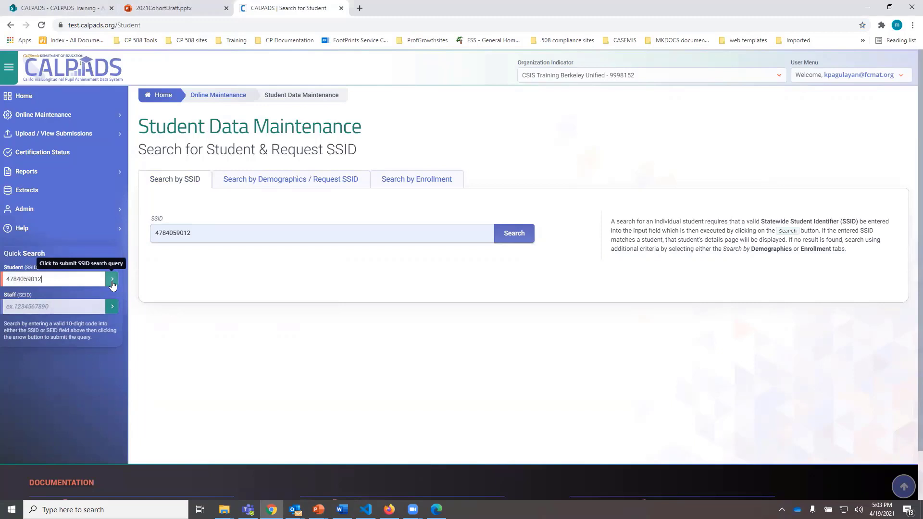
left_click(112, 280)
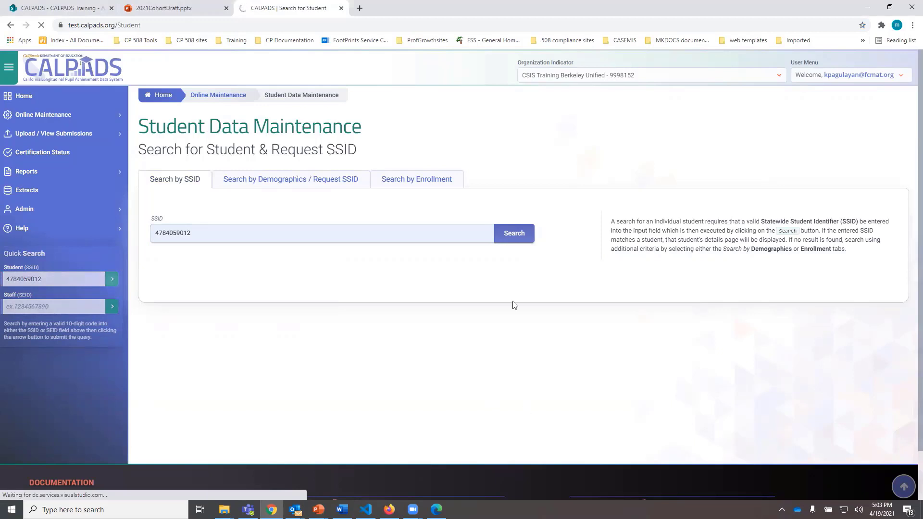
left_click(524, 235)
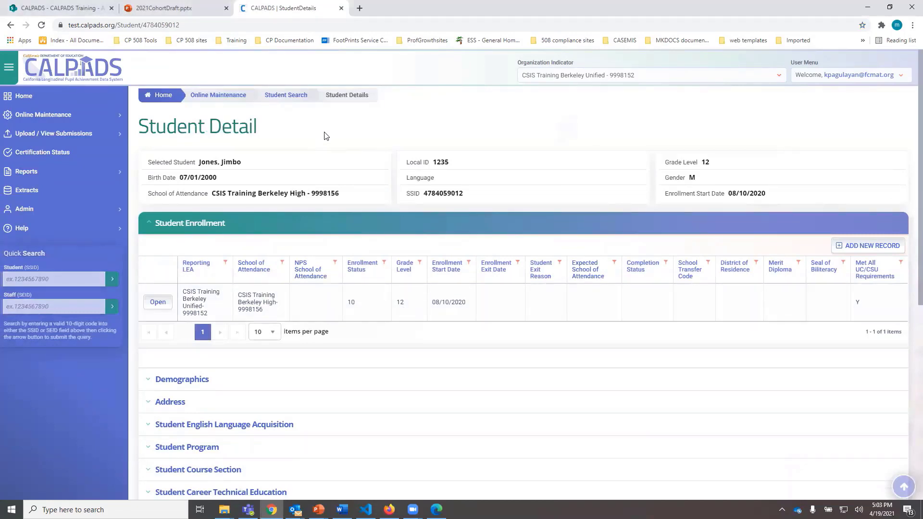
- Expand the Student Career Technical Education section of the student's detail page
scroll(250, 267, "down", 4)
scroll(250, 267, "down", 3)
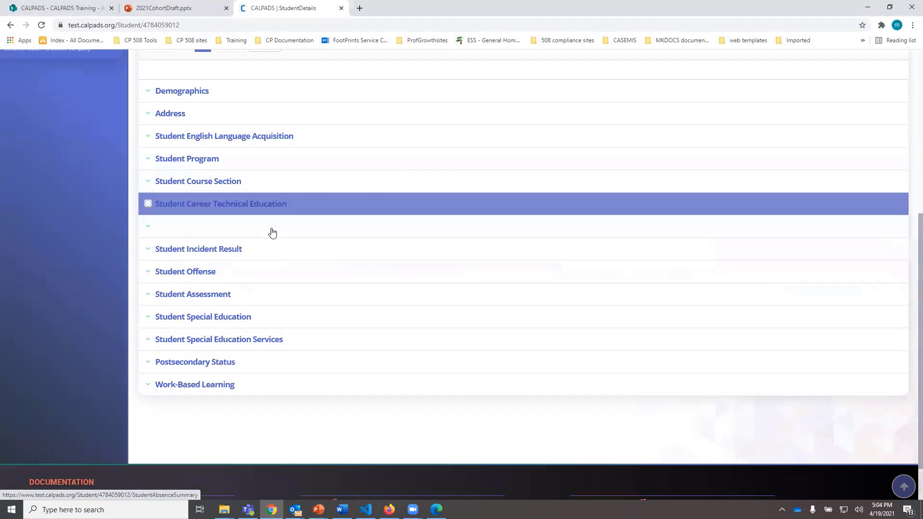
left_click(276, 205)
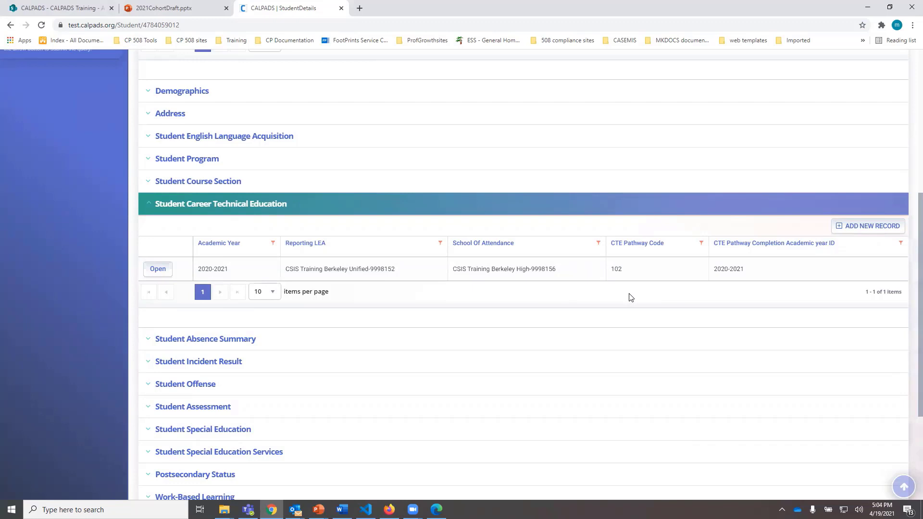
- Add, validate and post a Career Technical Education record for CSIS Training Berkeley High - 9998156 with pathway 100-Agricultural Business and completion year 2020-2021
left_click(868, 227)
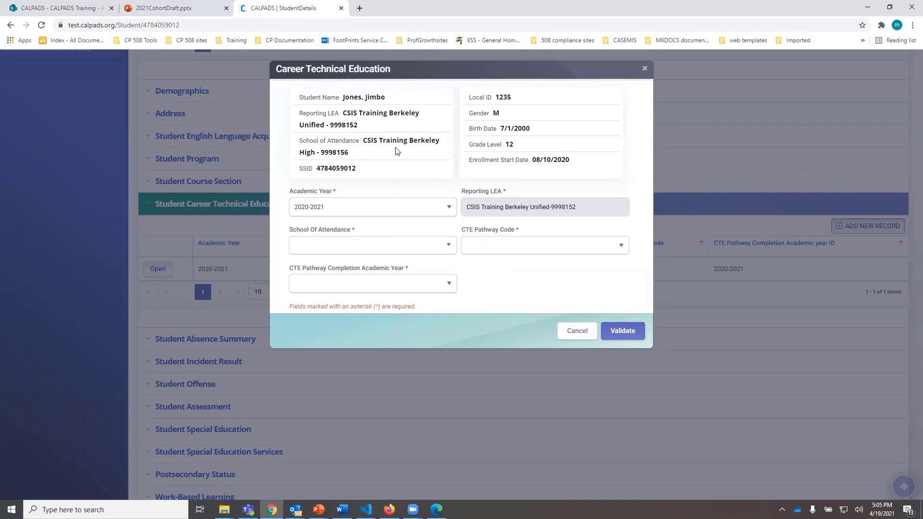
left_click(378, 253)
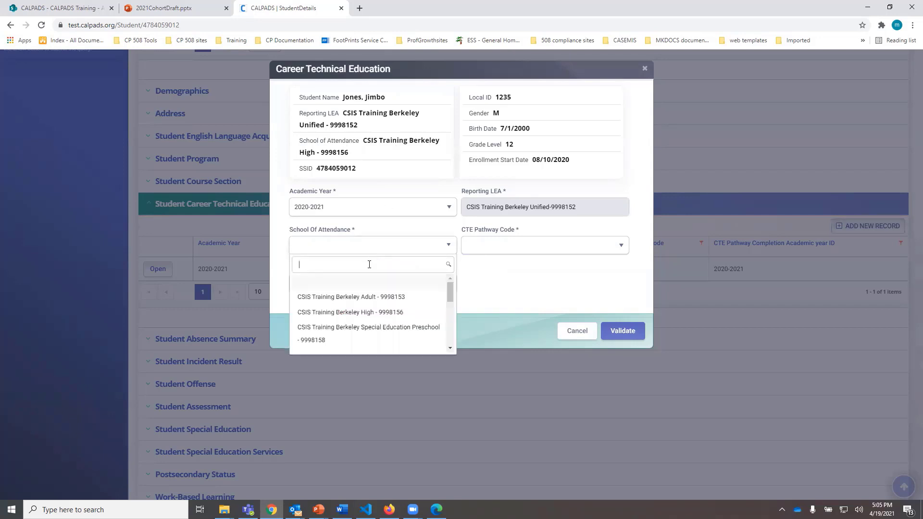
left_click(369, 313)
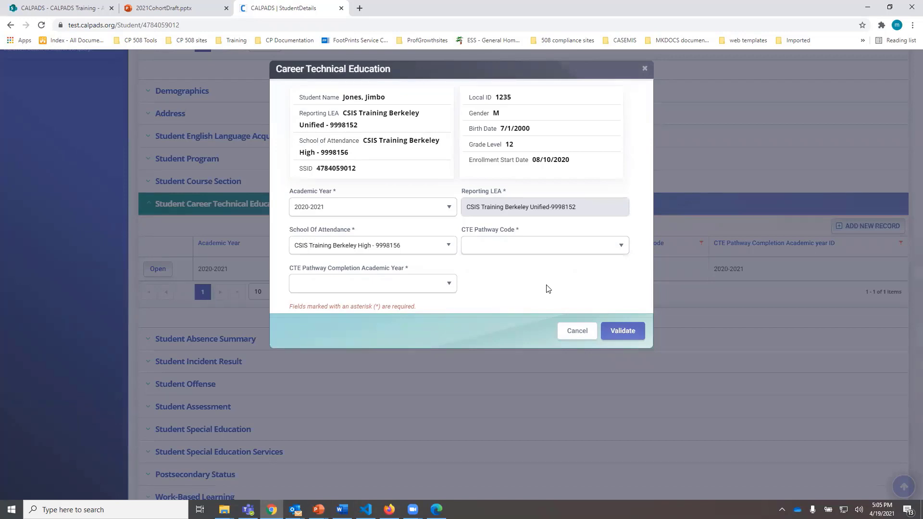
left_click(556, 253)
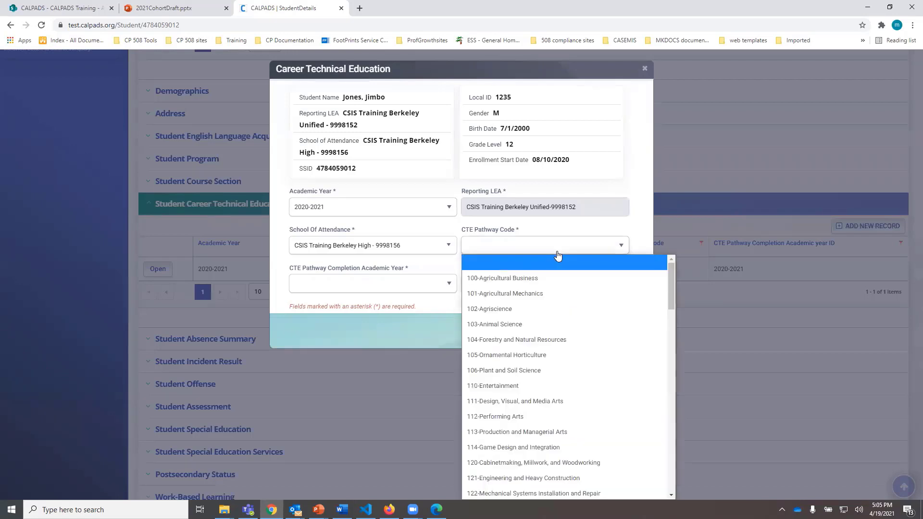
left_click(533, 277)
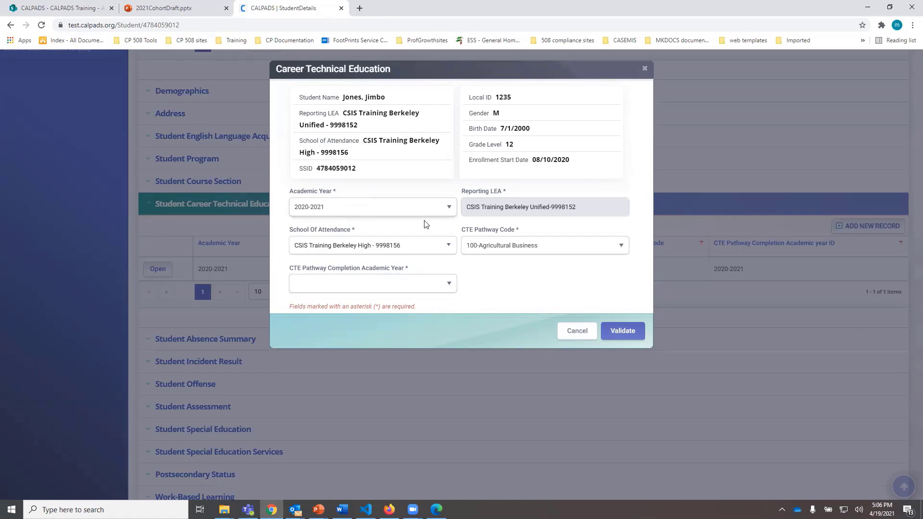
left_click(428, 289)
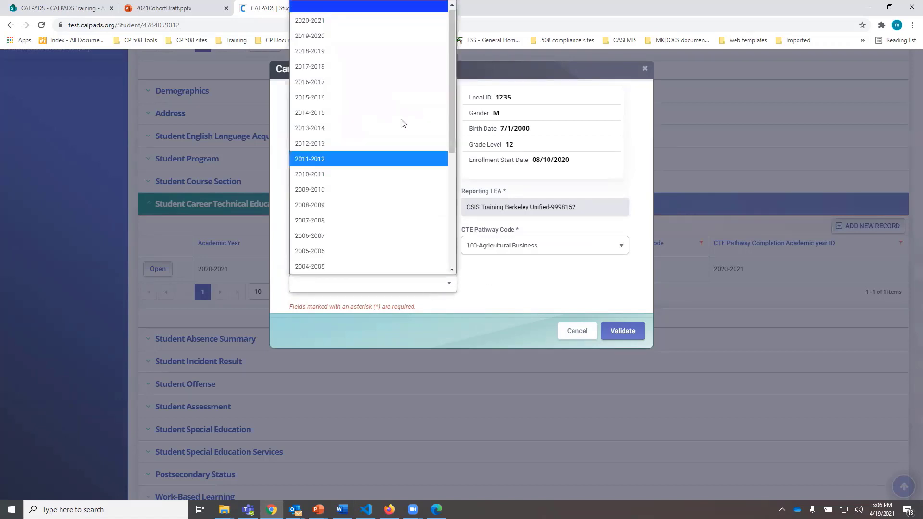
left_click(372, 20)
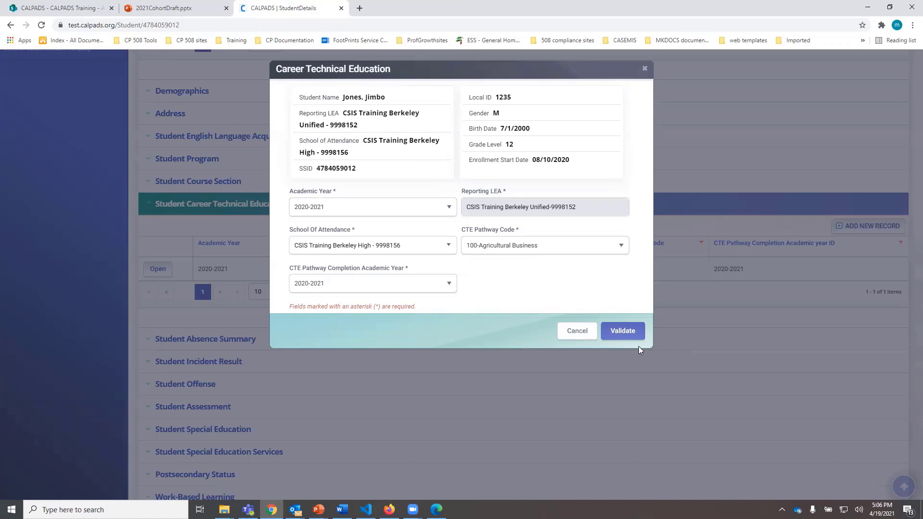
left_click(623, 331)
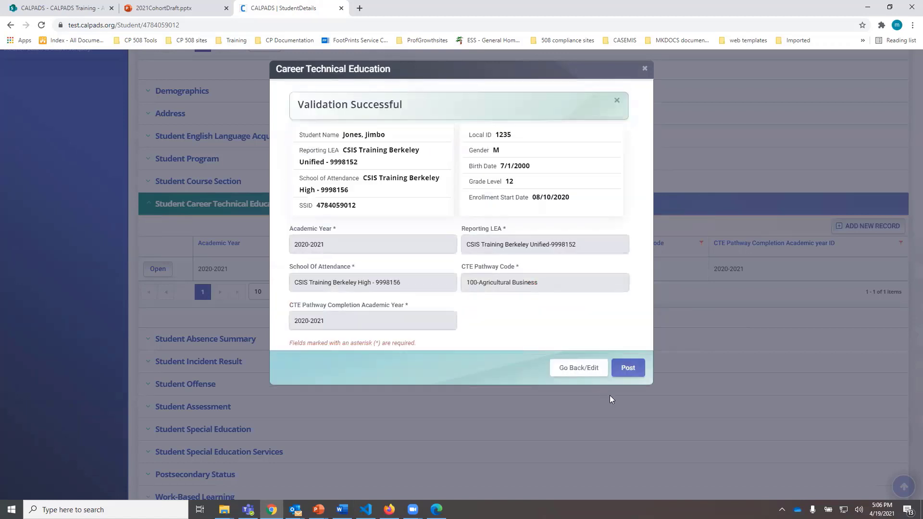
left_click(627, 369)
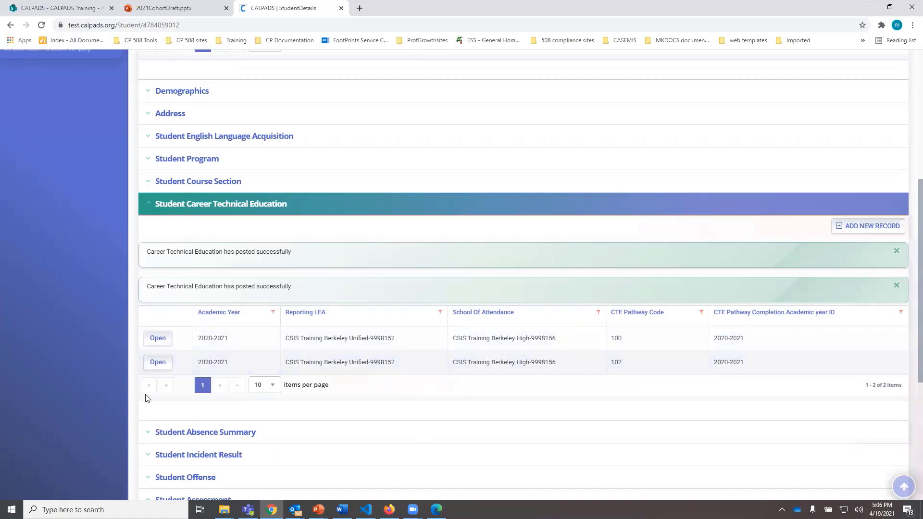
- Open the student's Career Technical Education record with pathway code 102
left_click(158, 363)
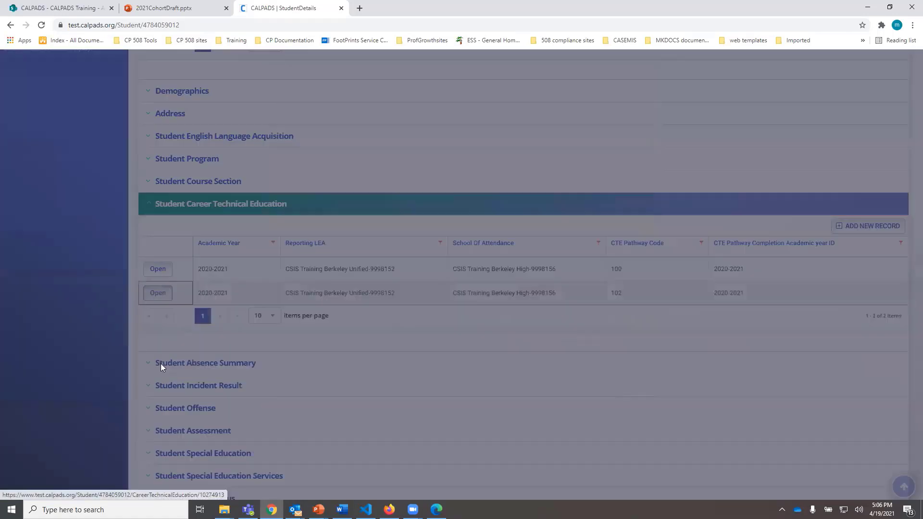